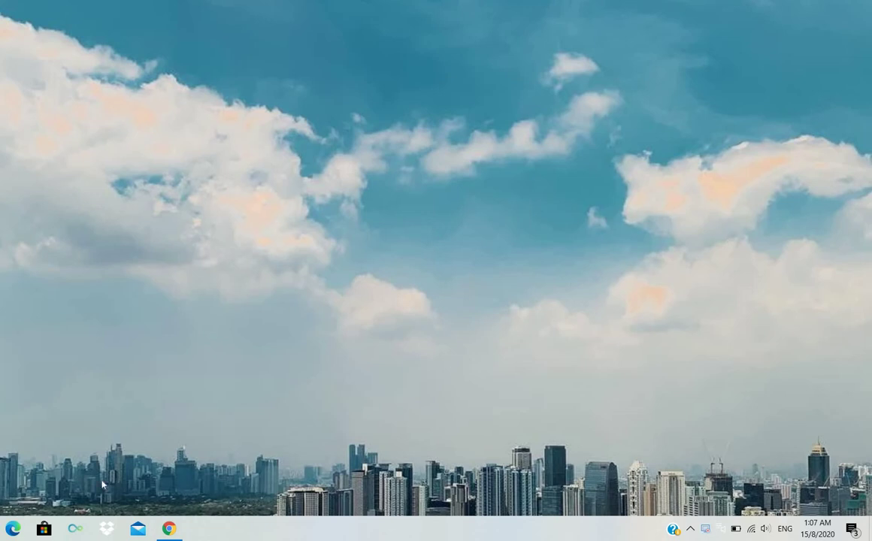
Switch to Chrome and start signing in to Gmail from its welcome page.
left_click(169, 529)
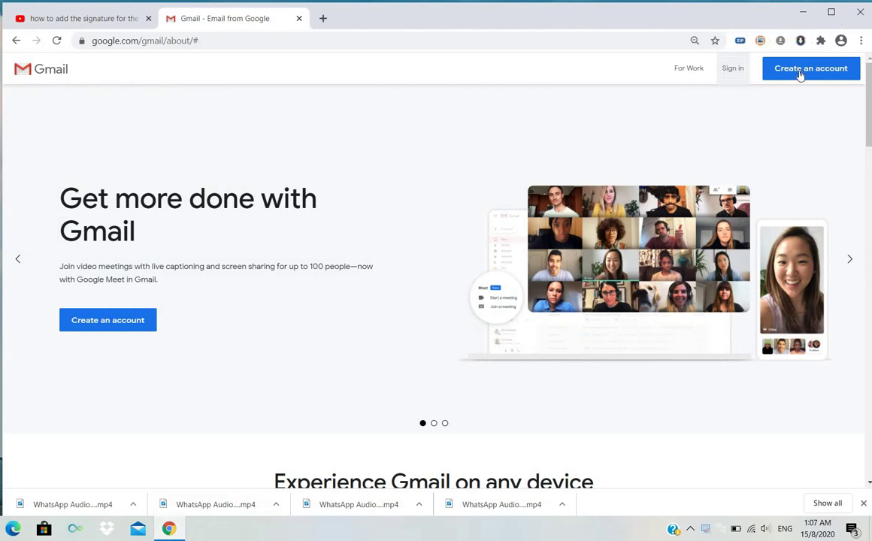
left_click(740, 70)
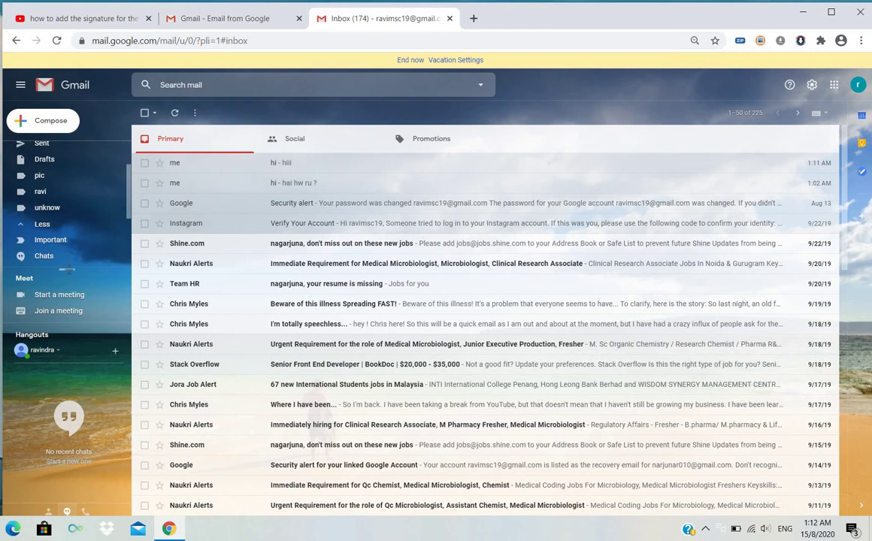
Open Gmail's General settings and go to the Signature section.
left_click_drag(67, 272, 41, 407)
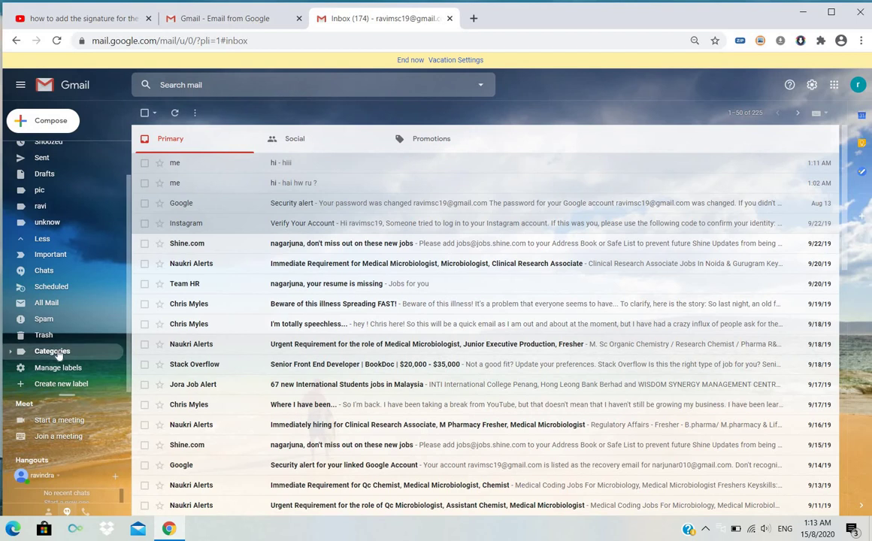
left_click(58, 369)
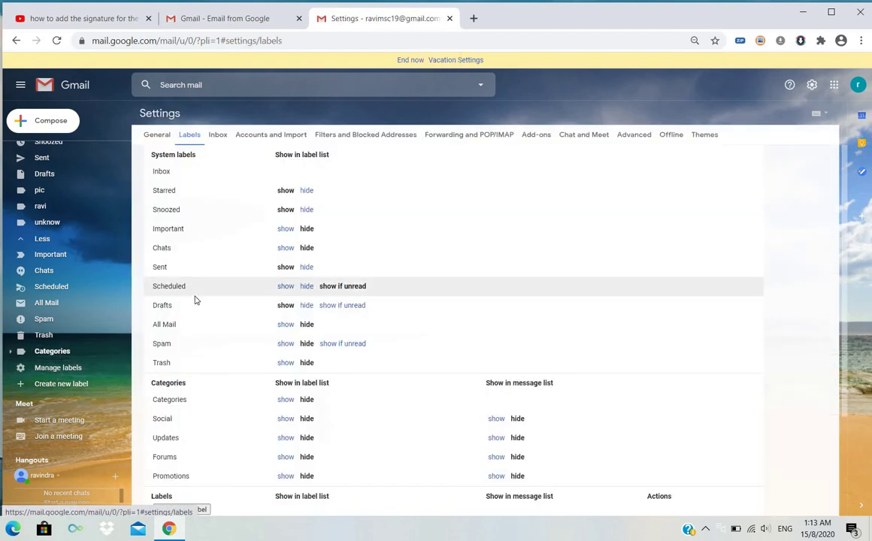
left_click(157, 134)
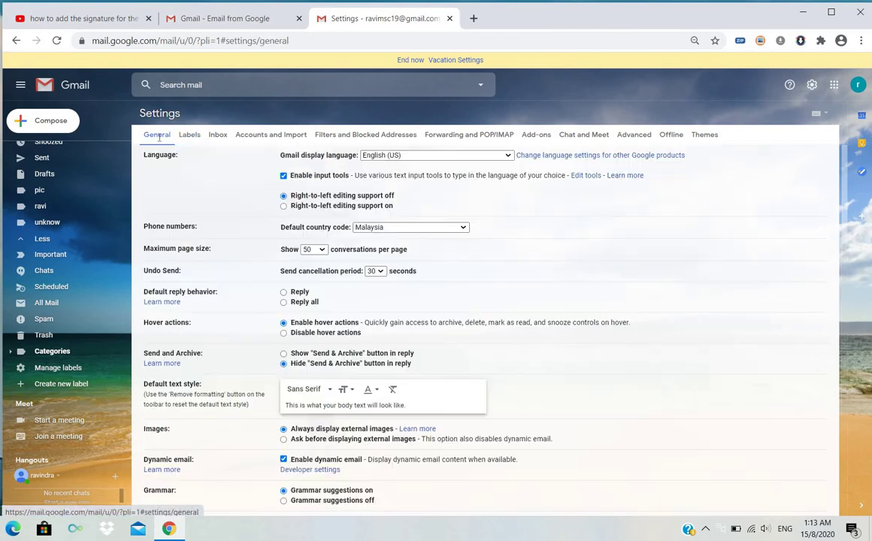
scroll(218, 225, "down", 5)
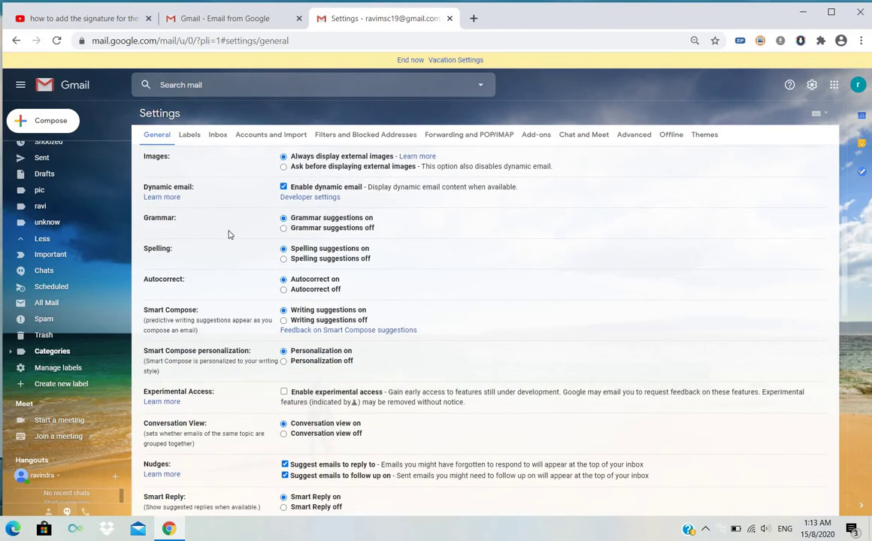
scroll(189, 259, "down", 3)
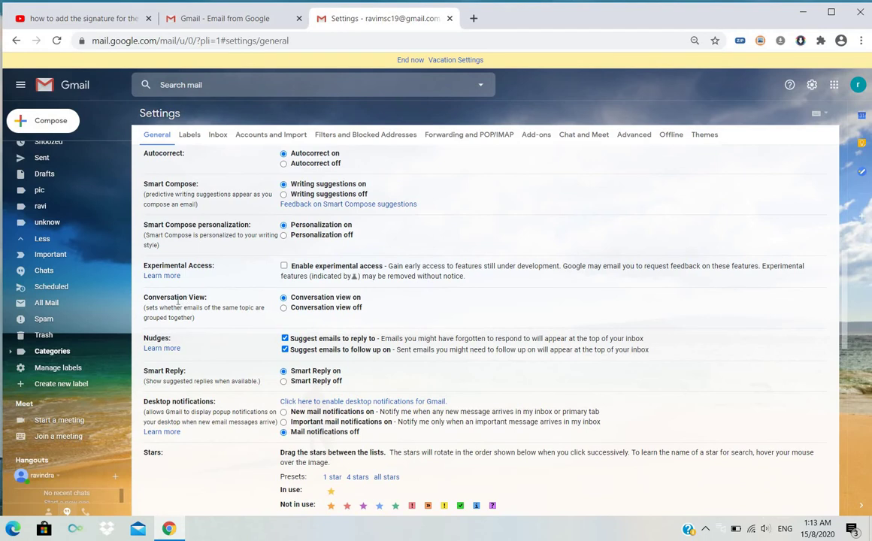
scroll(181, 304, "down", 1)
scroll(186, 312, "down", 6)
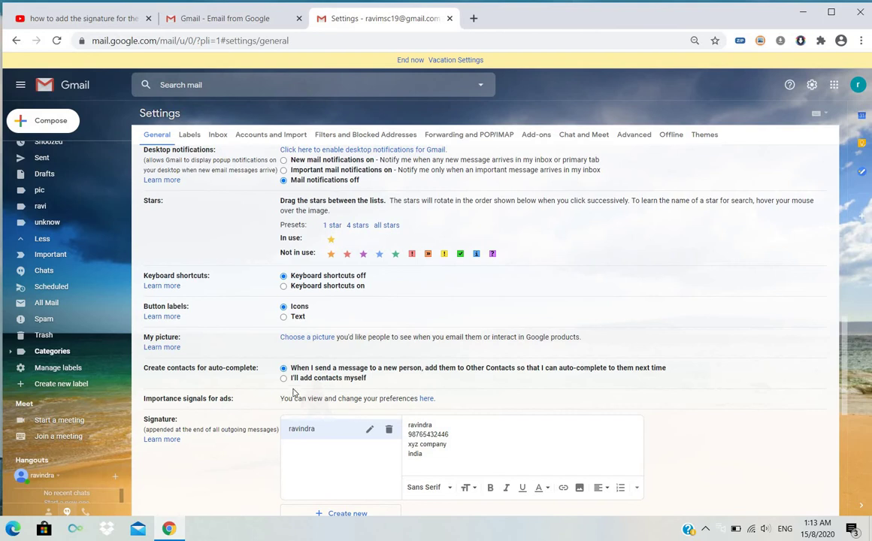
scroll(320, 380, "down", 3)
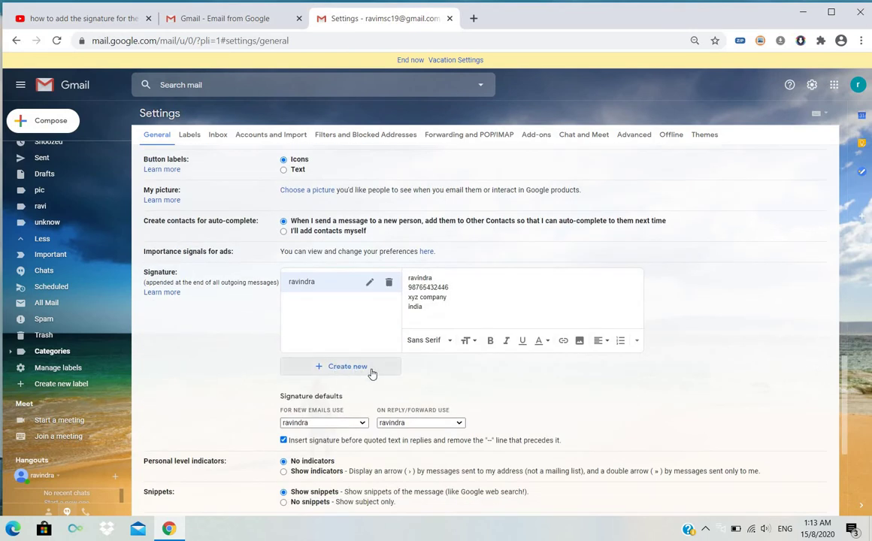
left_click(370, 368)
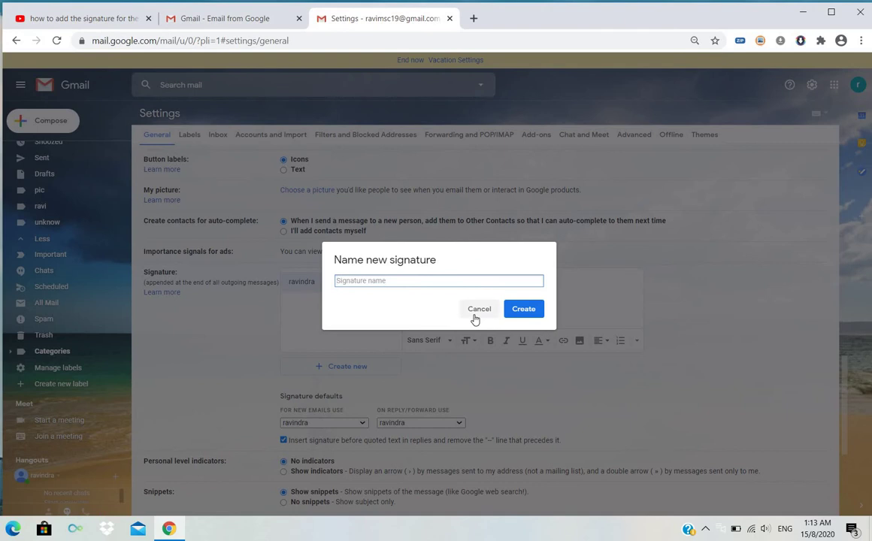
left_click(476, 313)
left_click_drag(459, 310, 409, 275)
left_click(409, 275)
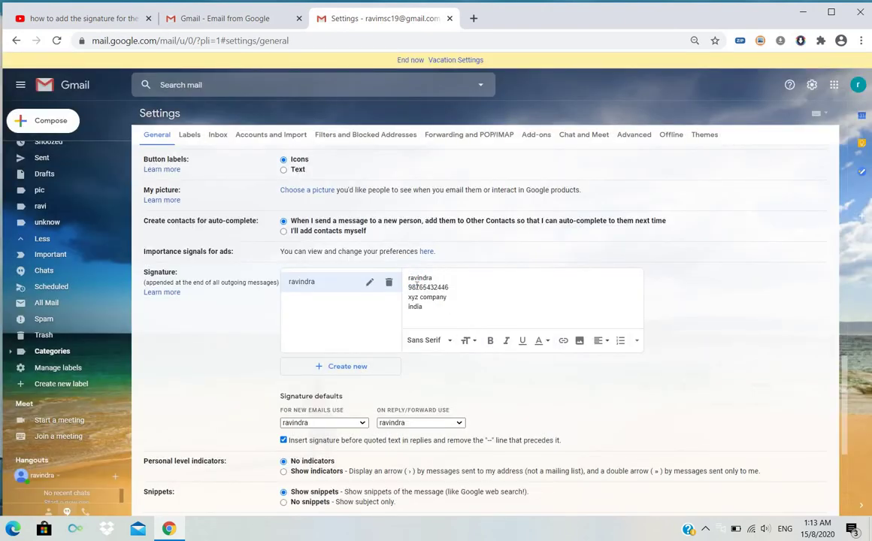
Delete the existing signature and create a new one named with the sender's short first name.
left_click(388, 289)
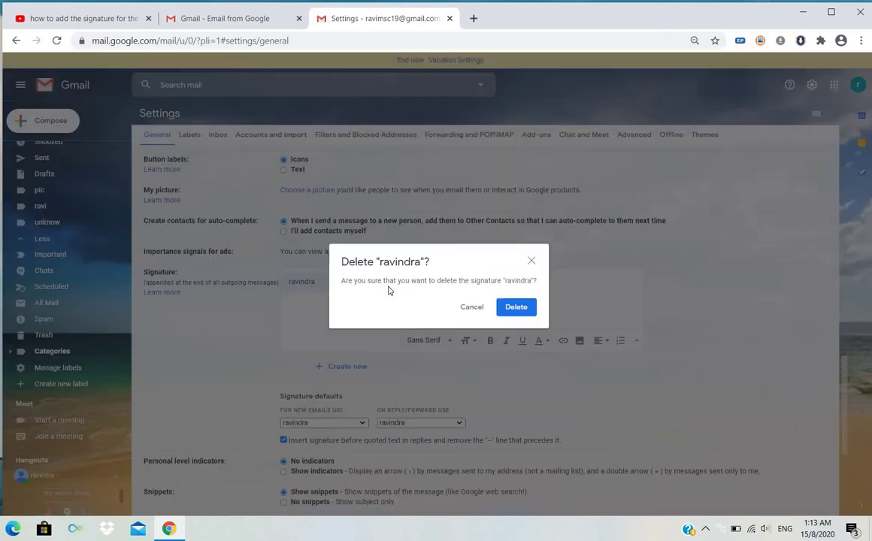
left_click(513, 306)
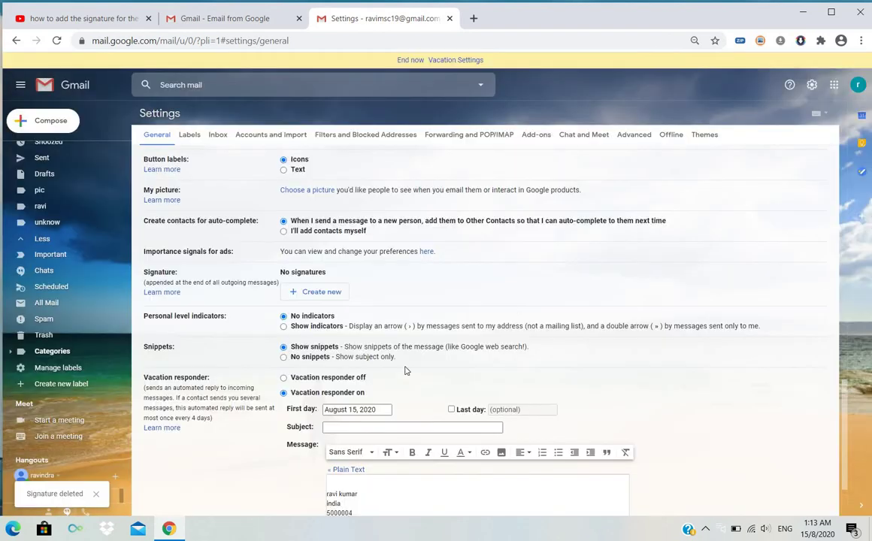
left_click(319, 294)
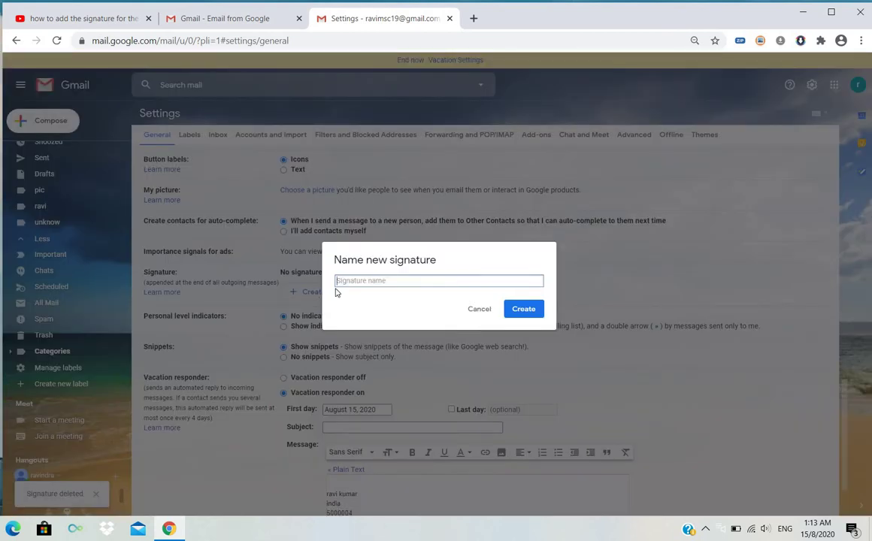
type("ravi")
left_click(516, 308)
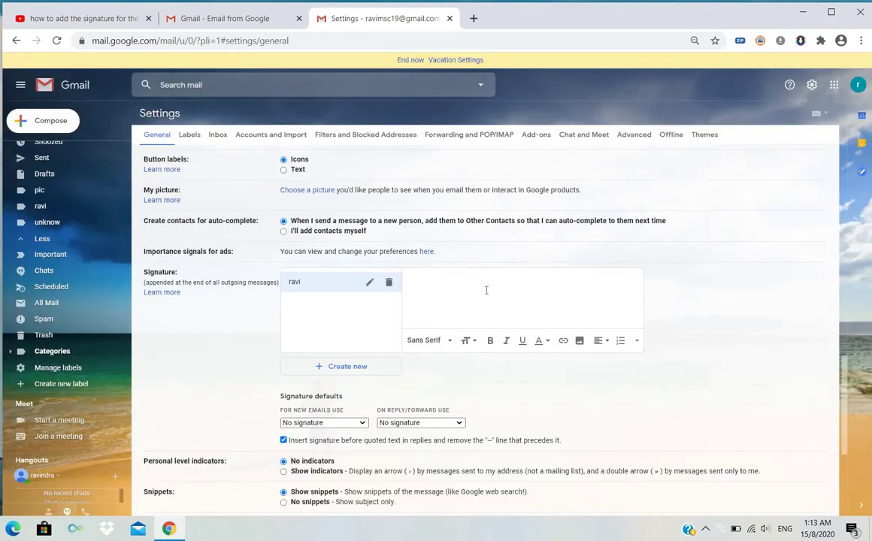
Enter the sender's name and a line with "phone" and the phone number in the new signature.
left_click(486, 290)
type("ravi")
type("ndra")
key("Return")
type("phone 1234567890")
key("Return")
Add the signature lines "address college adress" and "company name" below the phone number.
type("add")
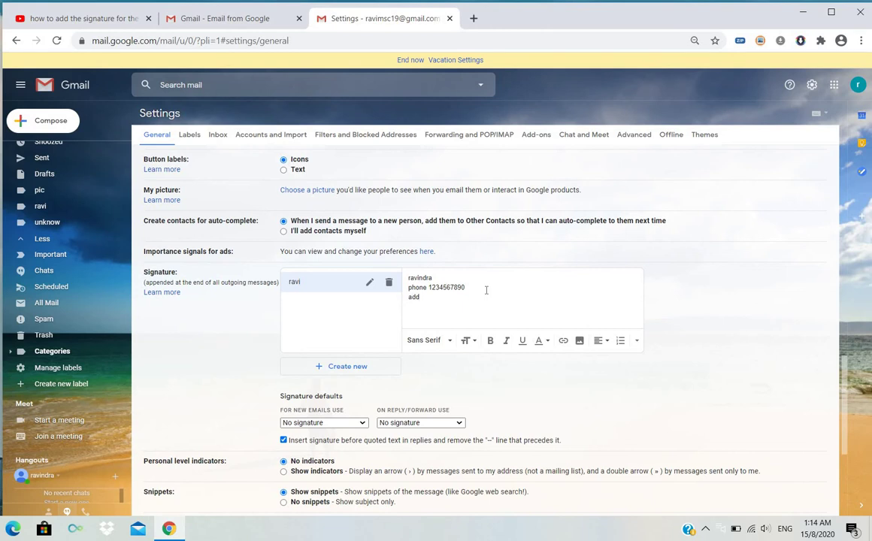
type("ress: c")
type("olleg")
type("e adress")
type(" c")
type("ompan")
type("y")
key("BackSpace")
type("t")
type("y name")
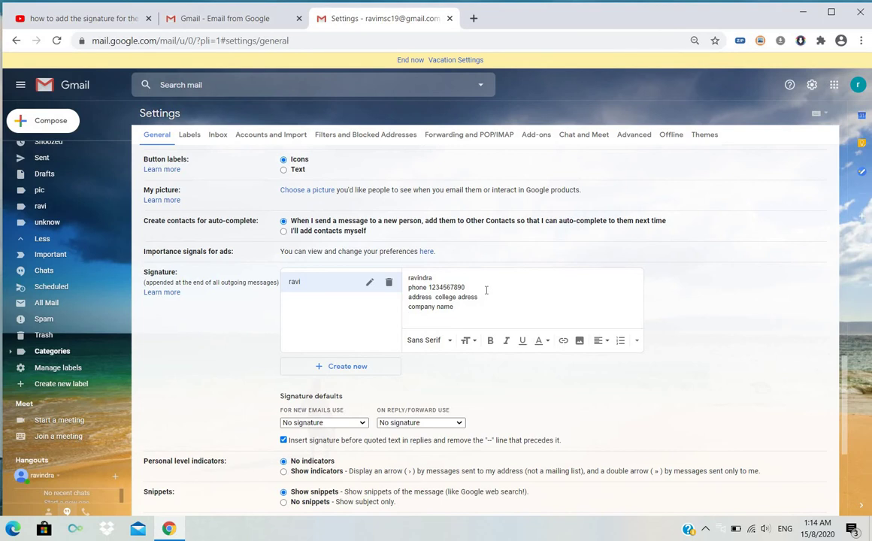
Set the new signature as the default for both new emails and replies/forwards.
scroll(391, 353, "down", 3)
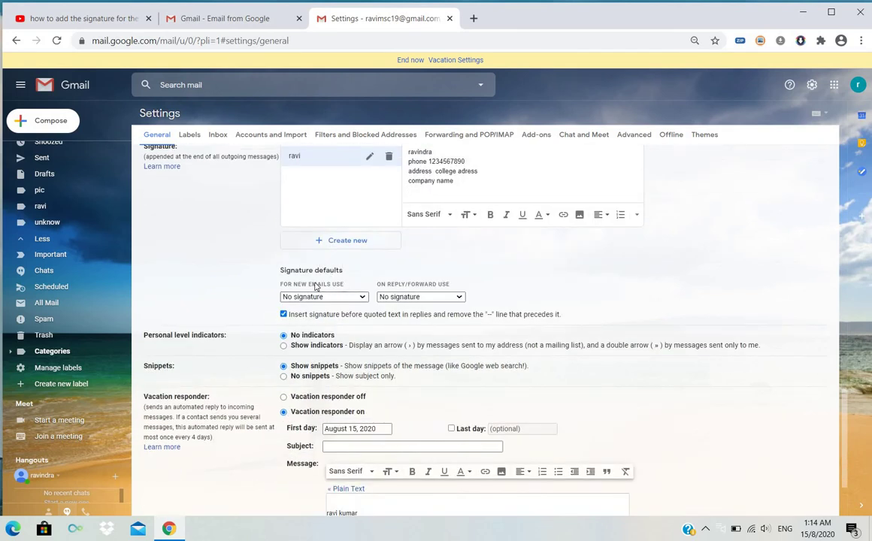
left_click(365, 298)
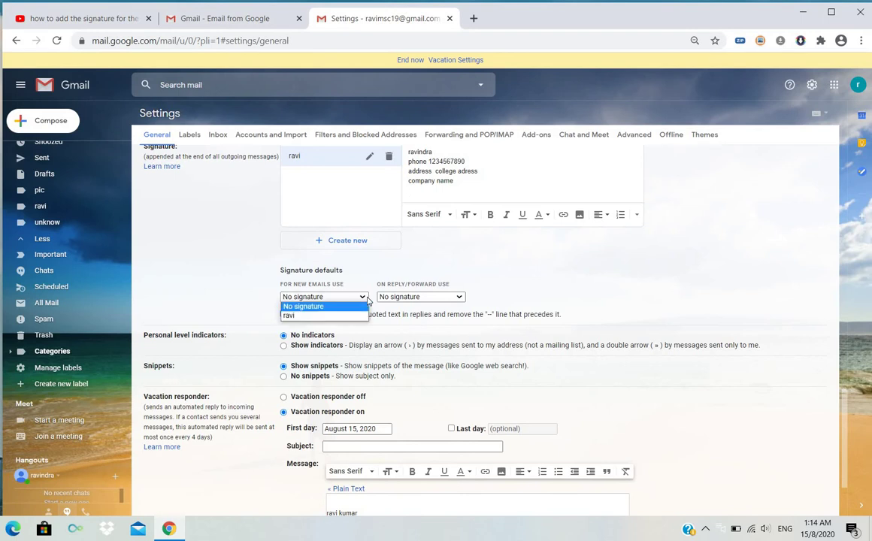
left_click(325, 316)
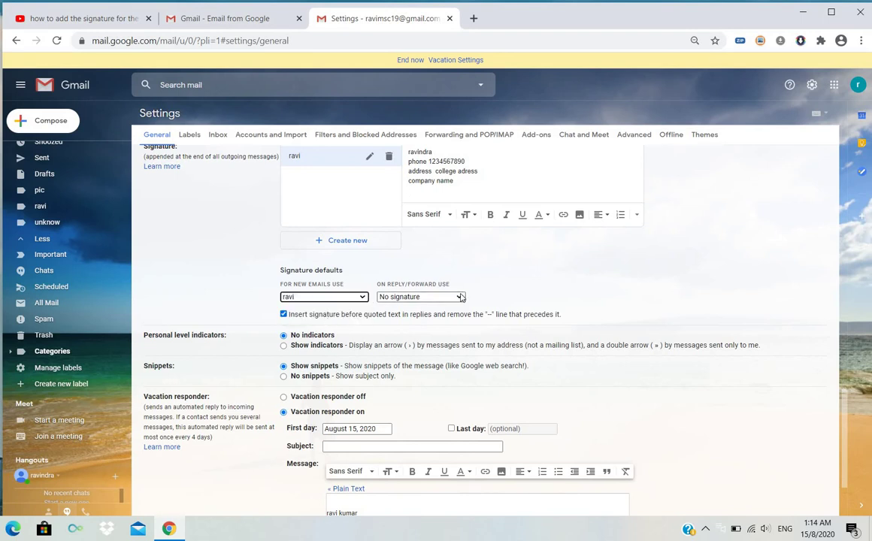
left_click(417, 298)
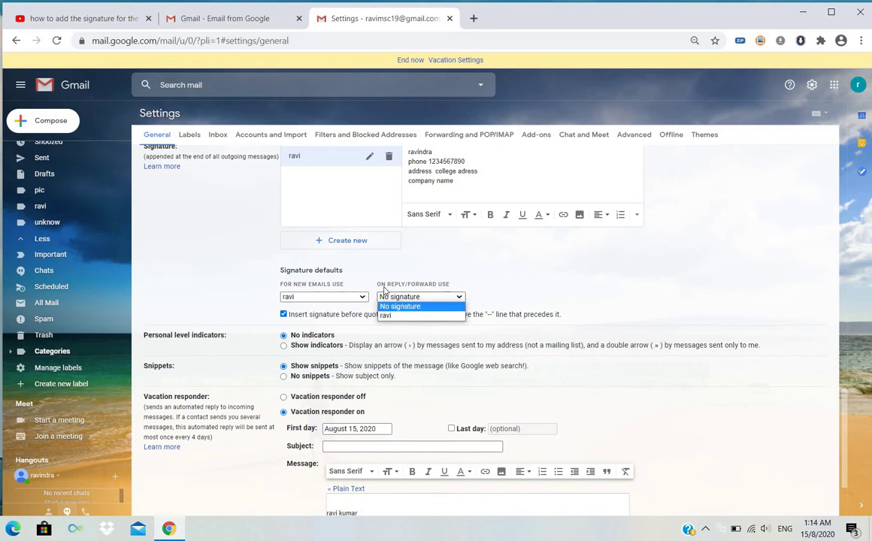
left_click(411, 315)
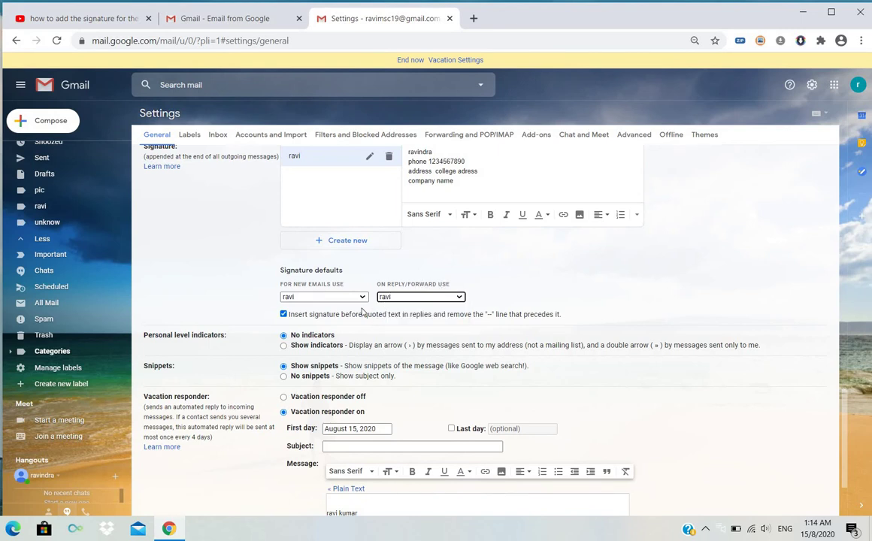
Keep the option to insert the signature before quoted text in replies enabled and save the settings changes.
left_click(283, 315)
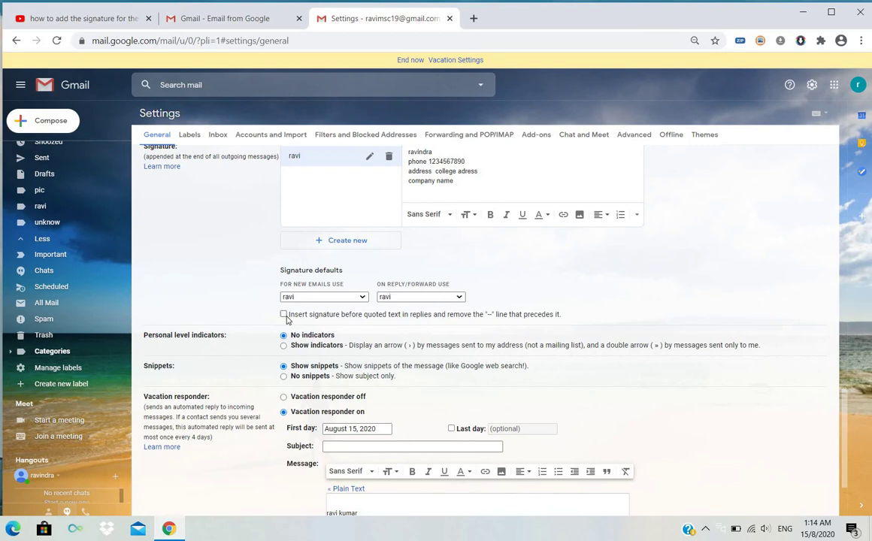
left_click(284, 314)
scroll(289, 310, "down", 2)
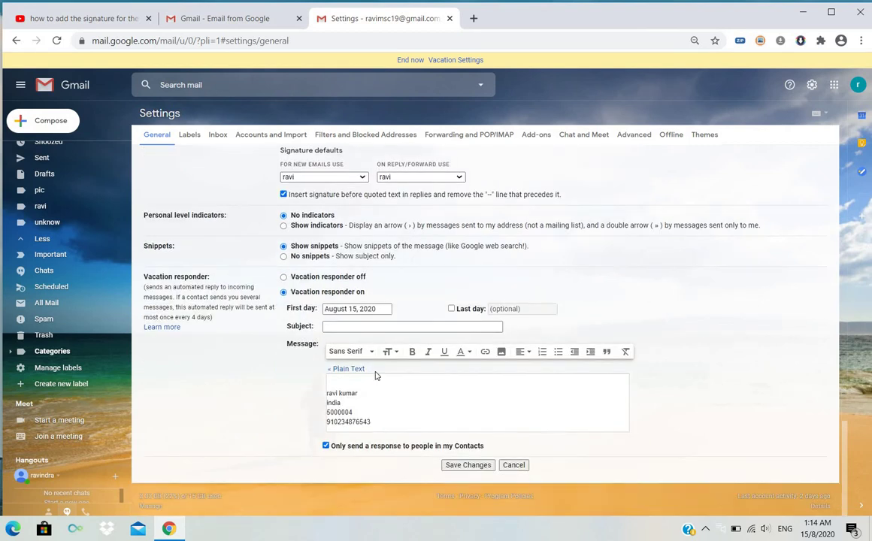
left_click(467, 466)
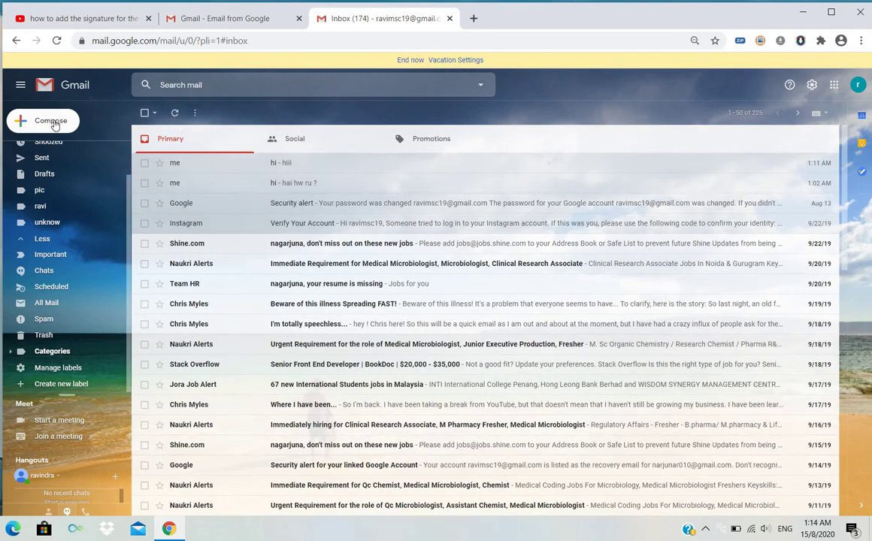
Start a new message and check the signature inserted in its body.
left_click(51, 121)
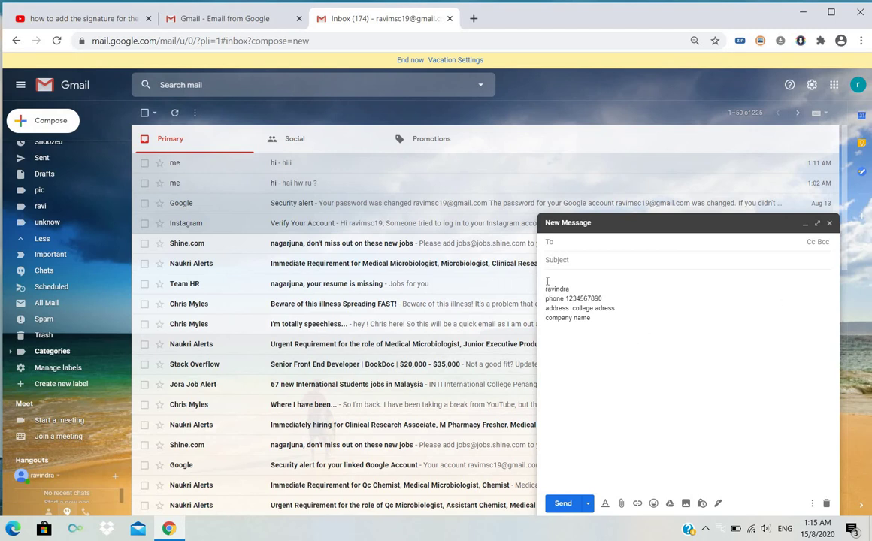
left_click_drag(546, 289, 619, 335)
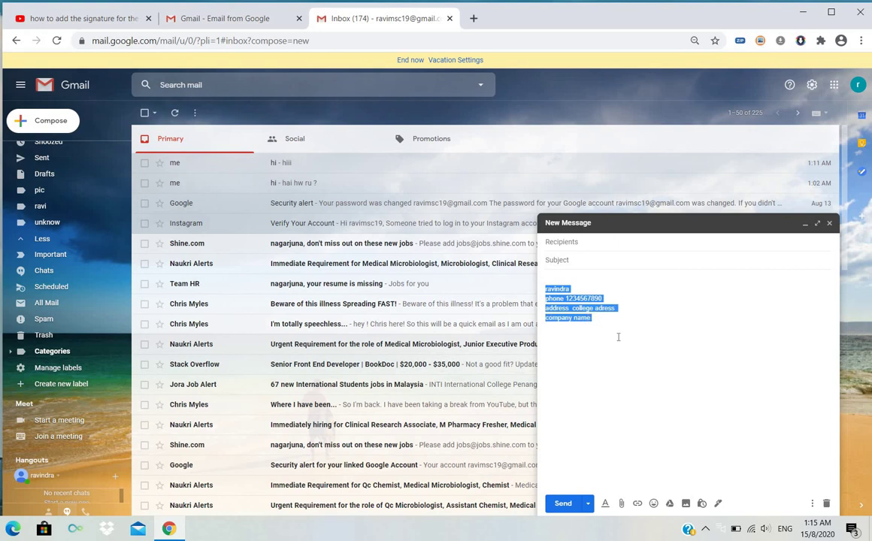
left_click(618, 336)
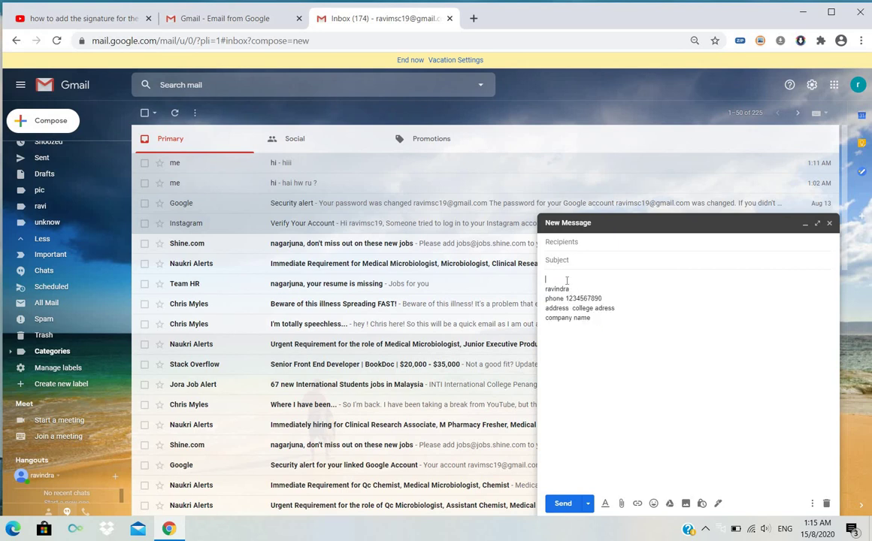
left_click(567, 280)
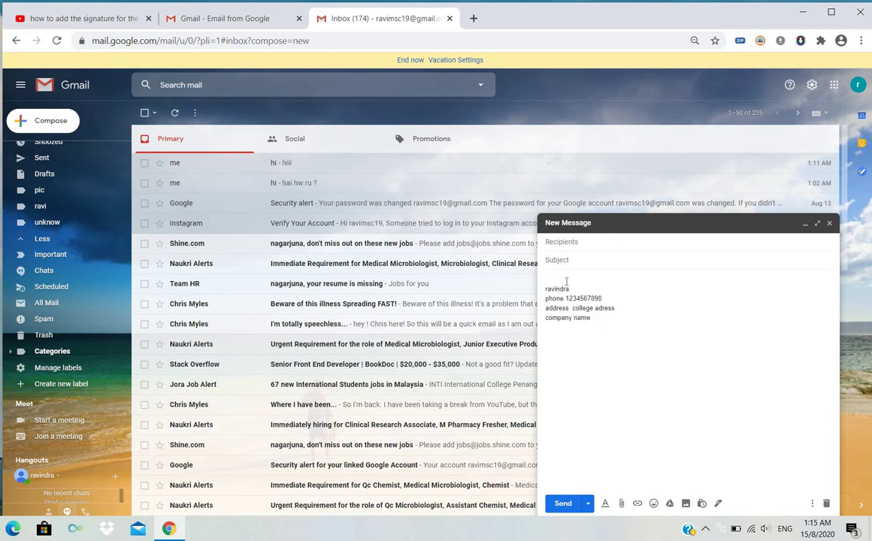